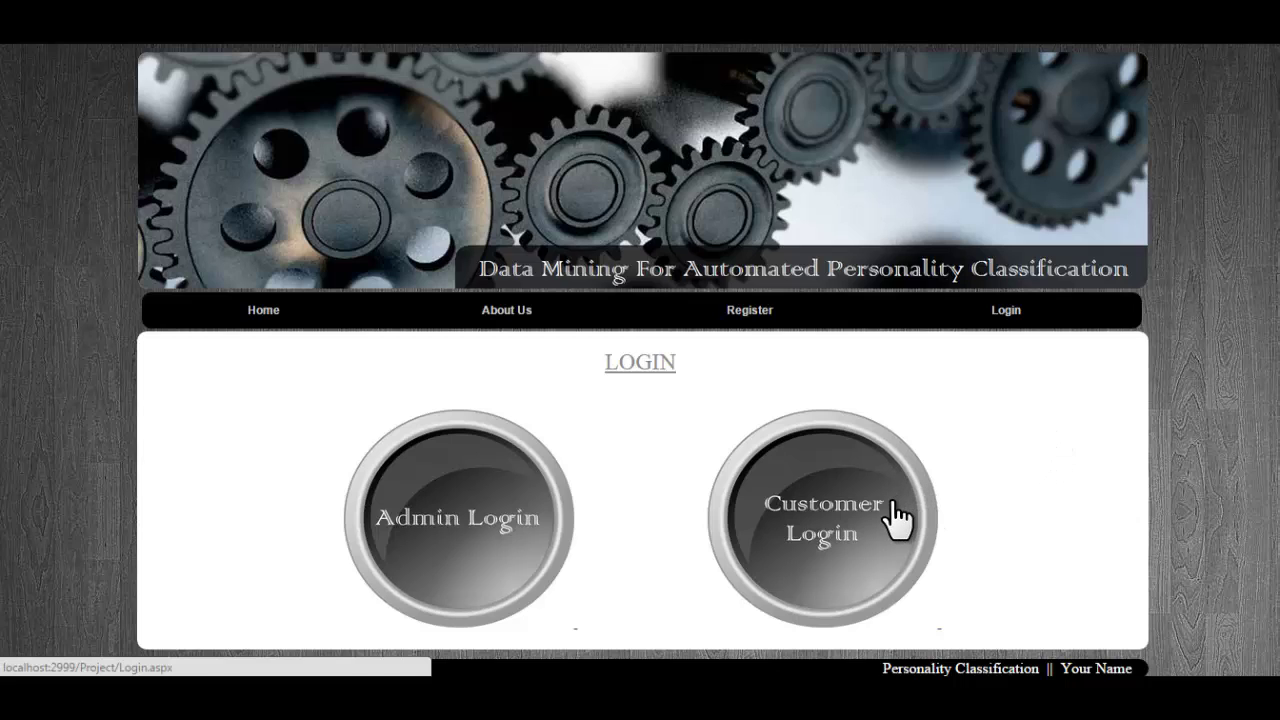
Go to the Customer Login page after scrolling through the unsubmitted Customer Registration form
click(925, 477)
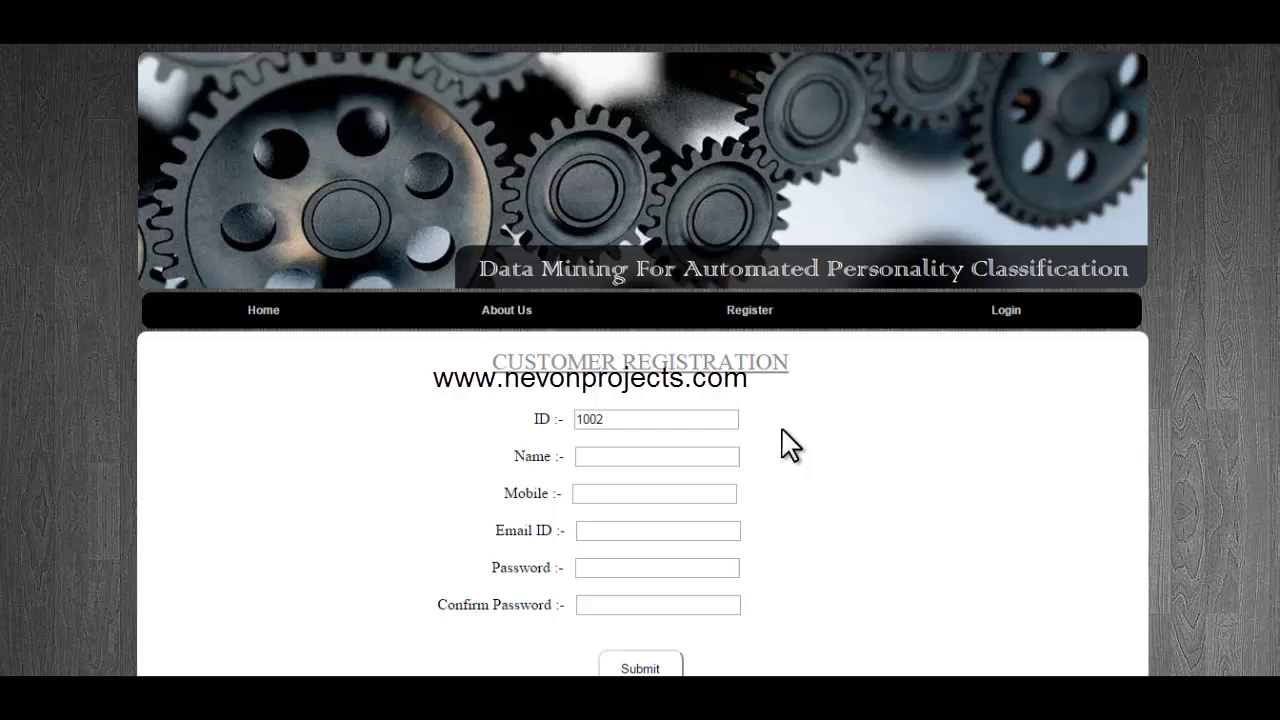
scroll(656, 462, down, 2)
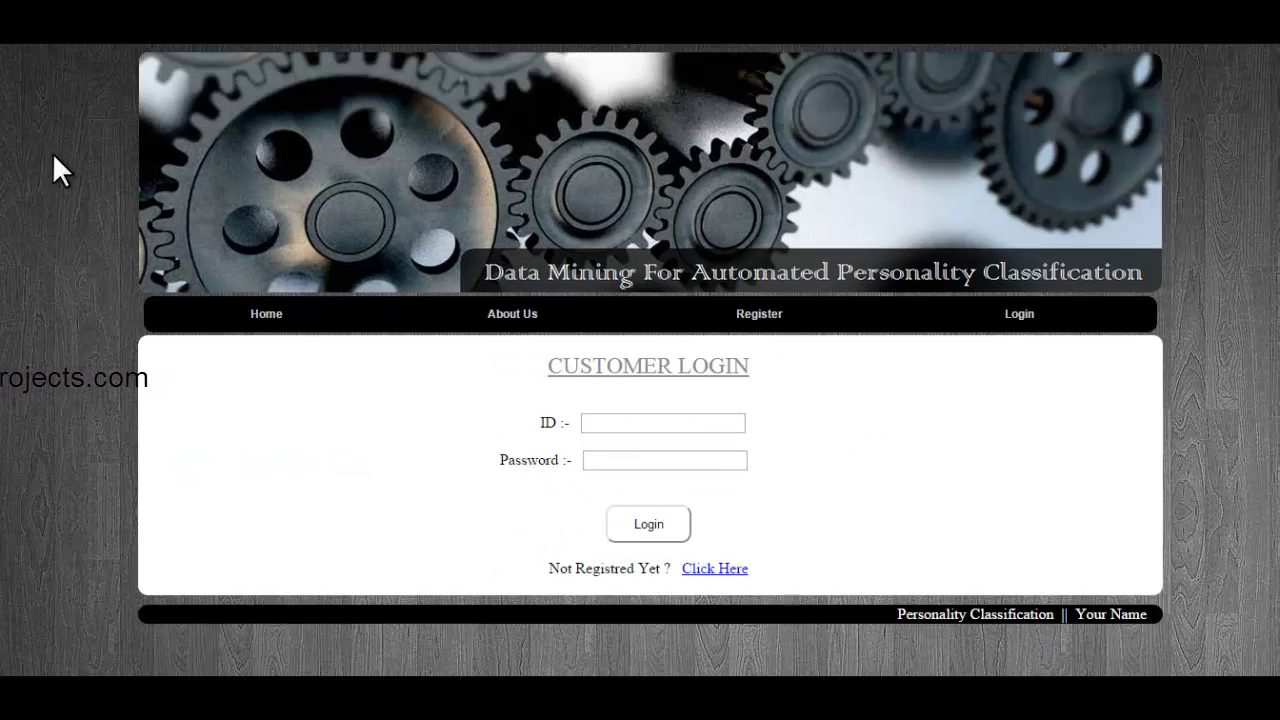
Log in with the customer's ID and password to reach their Profile page
click(650, 422)
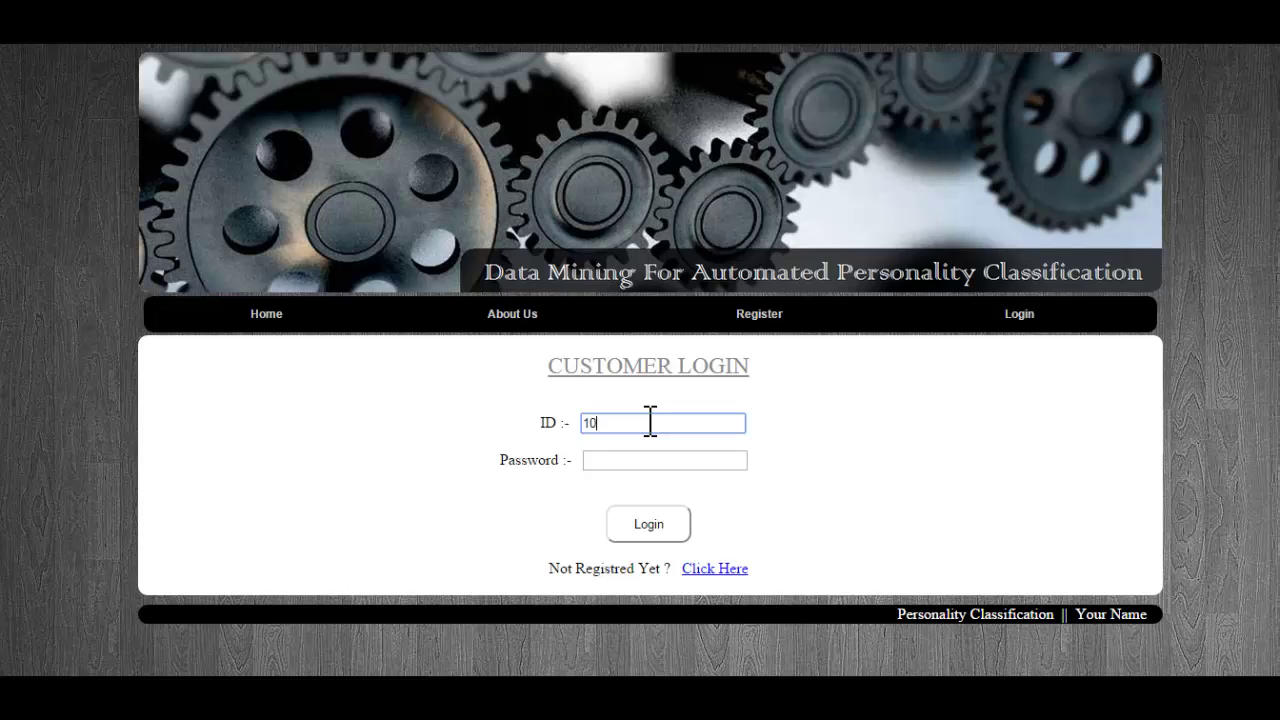
text(1001)
key(Tab)
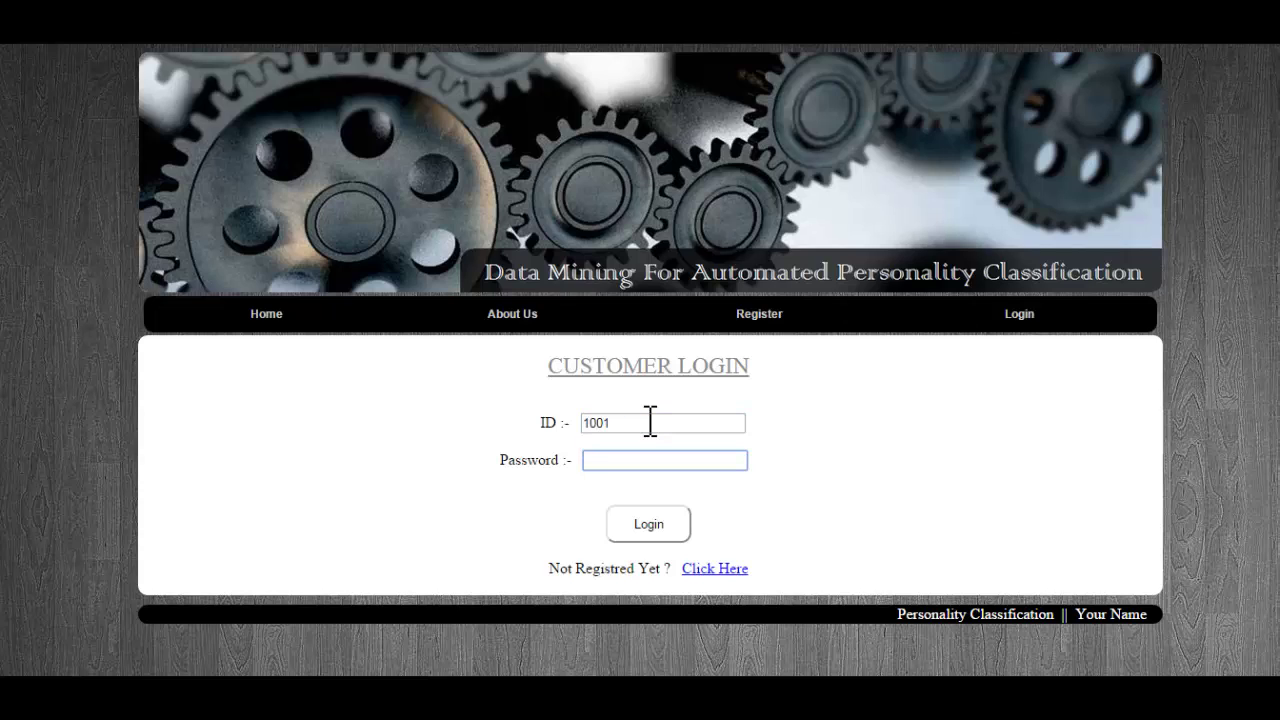
key(Tab)
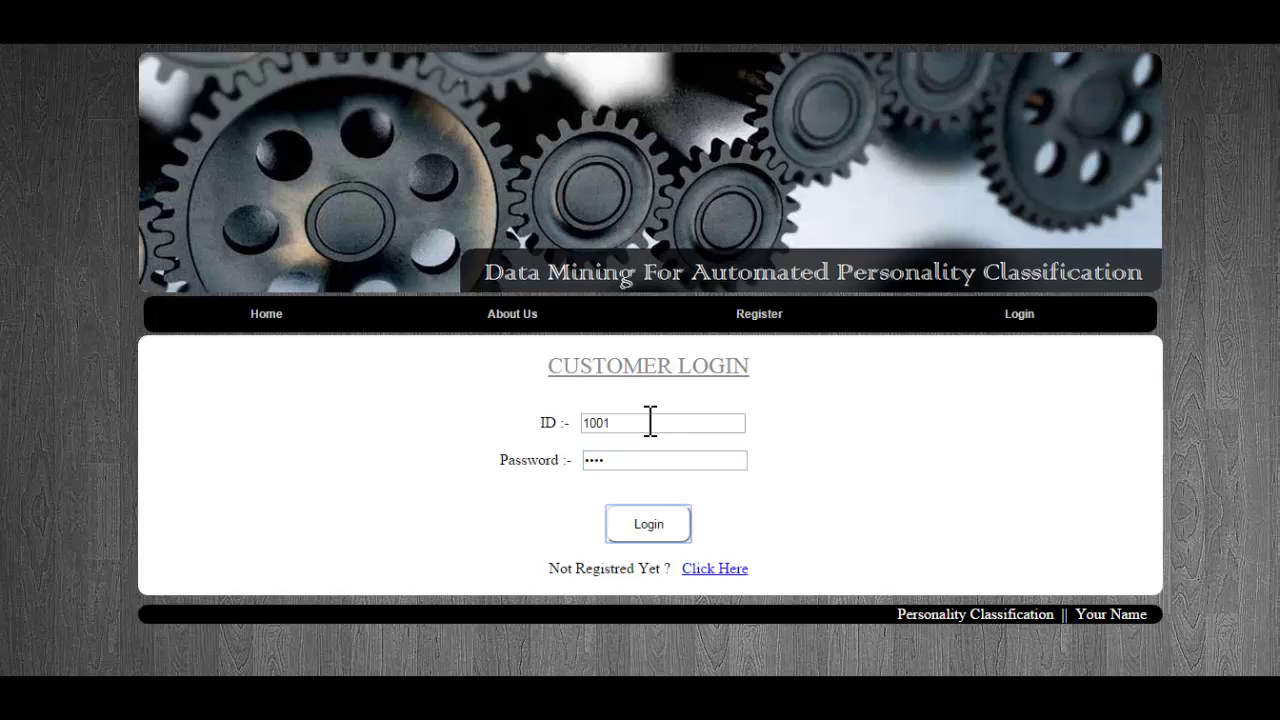
key(Return)
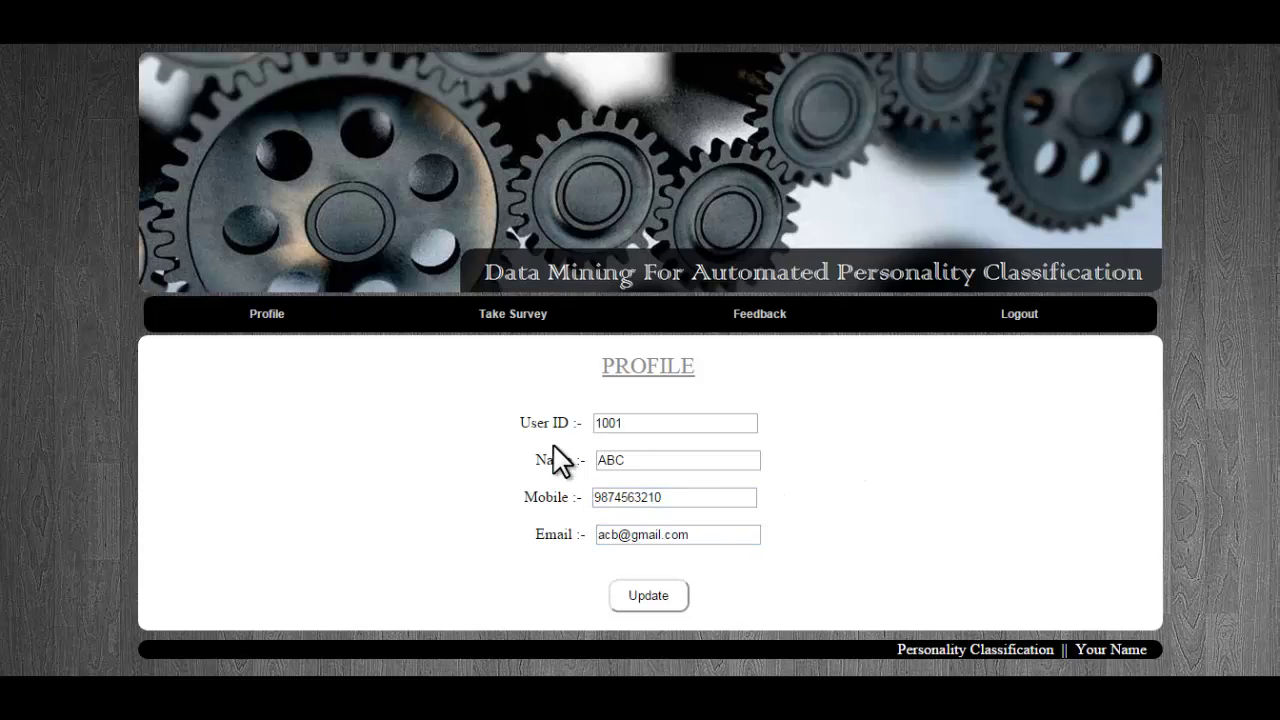
Open Take Survey and work through the questions, answering Yes to Q21 and Q24
click(510, 317)
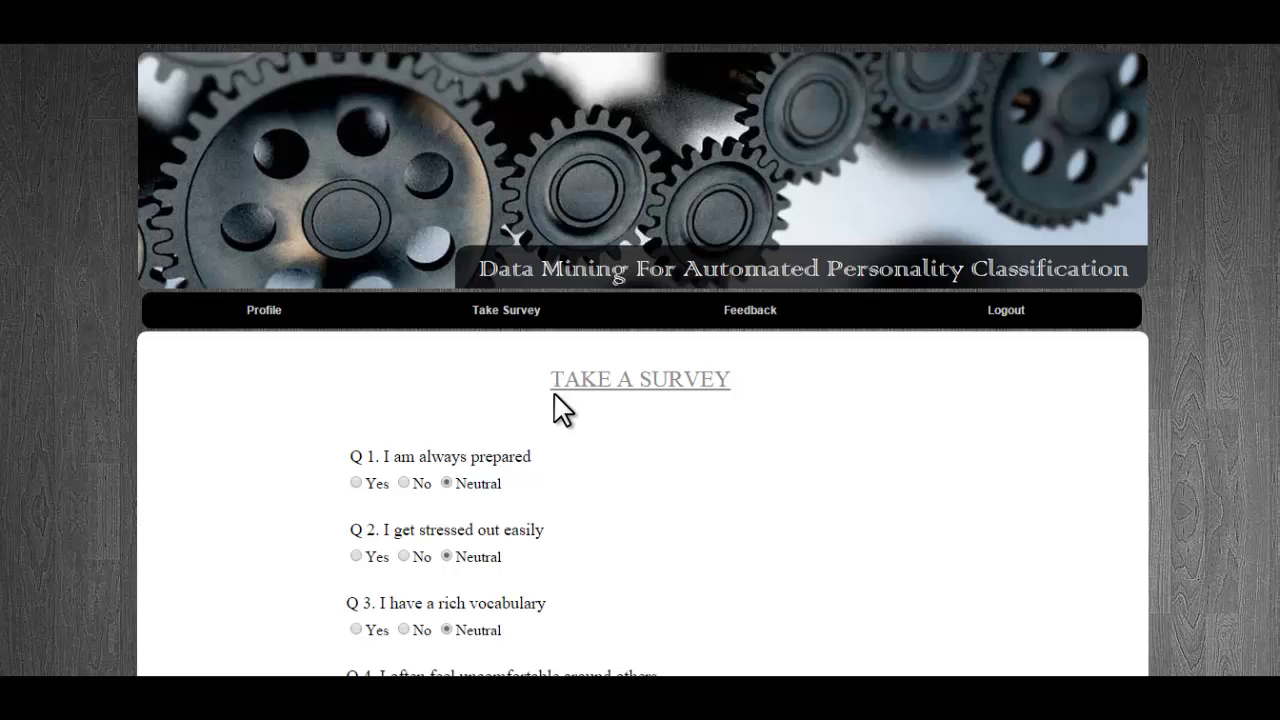
scroll(560, 408, down, 1)
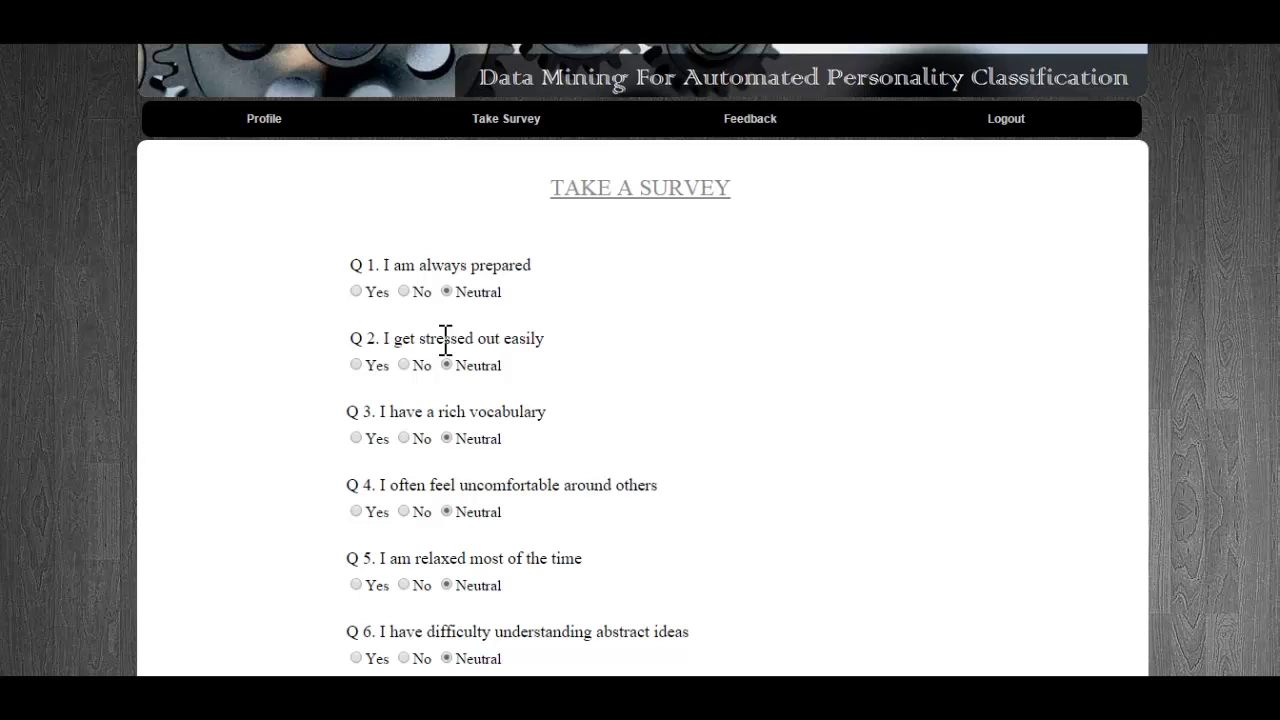
scroll(543, 400, down, 2)
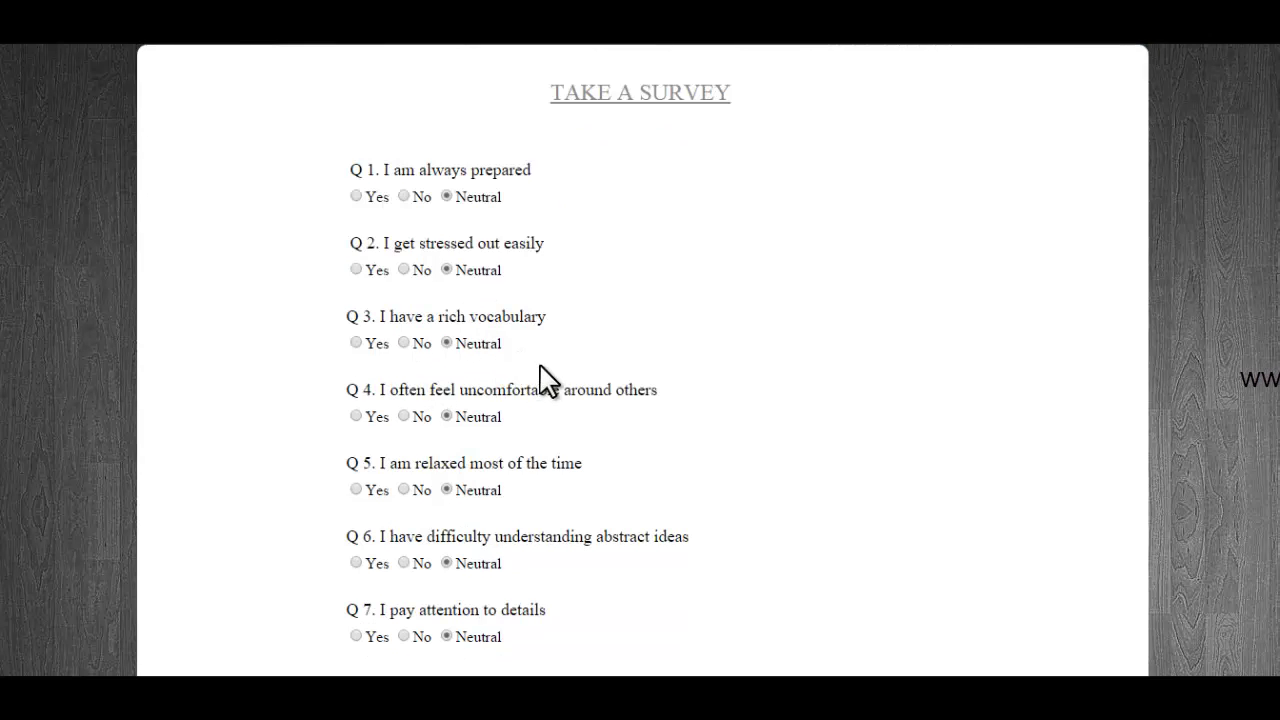
scroll(543, 367, down, 15)
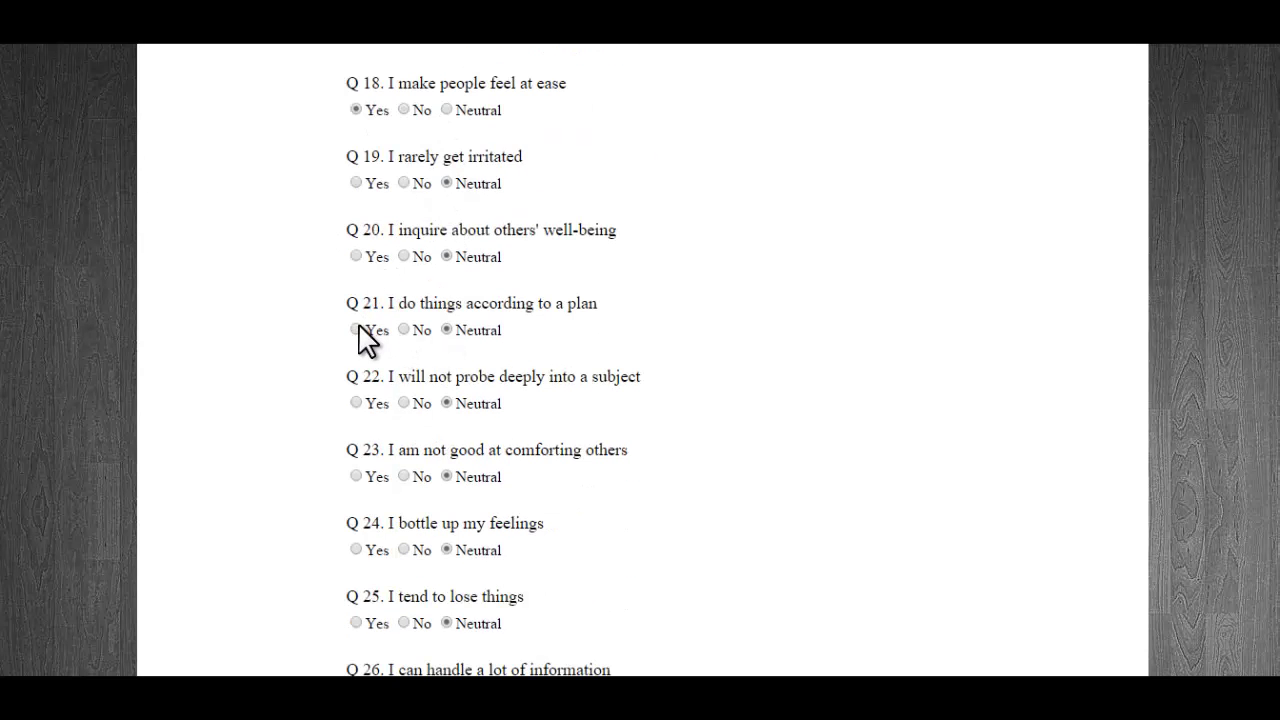
click(356, 329)
scroll(437, 309, down, 2)
click(356, 359)
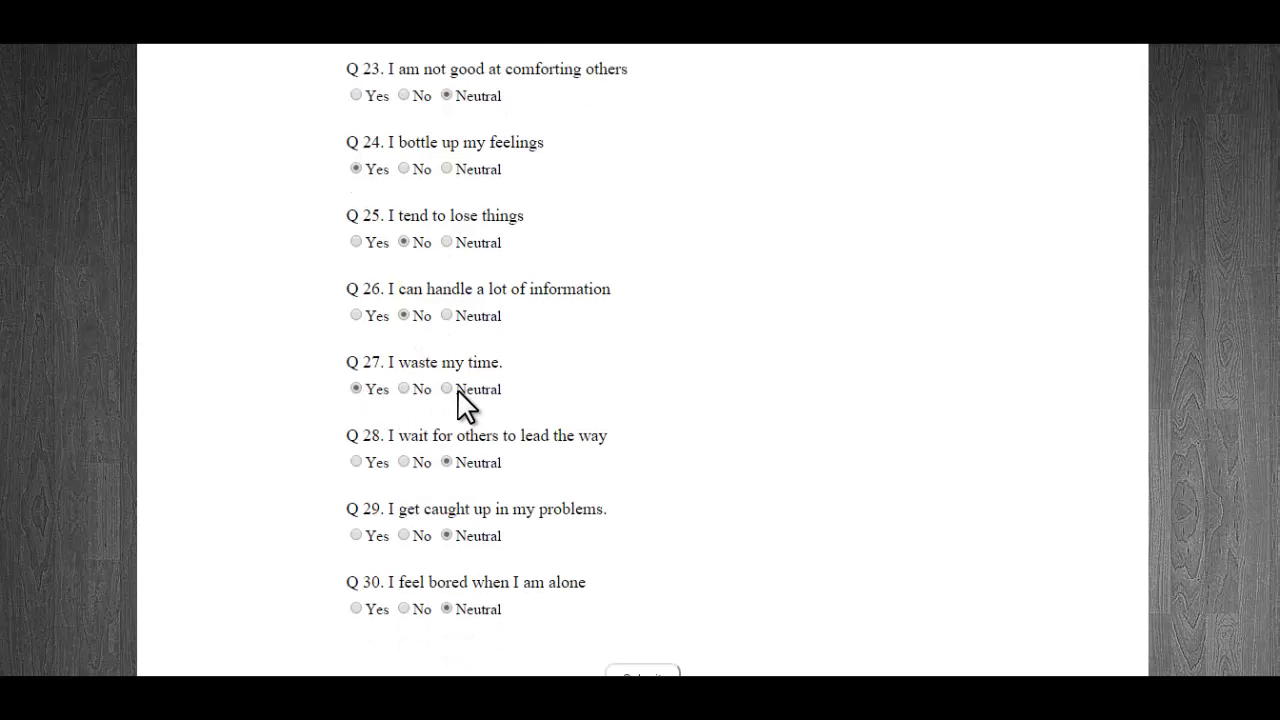
scroll(452, 405, down, 1)
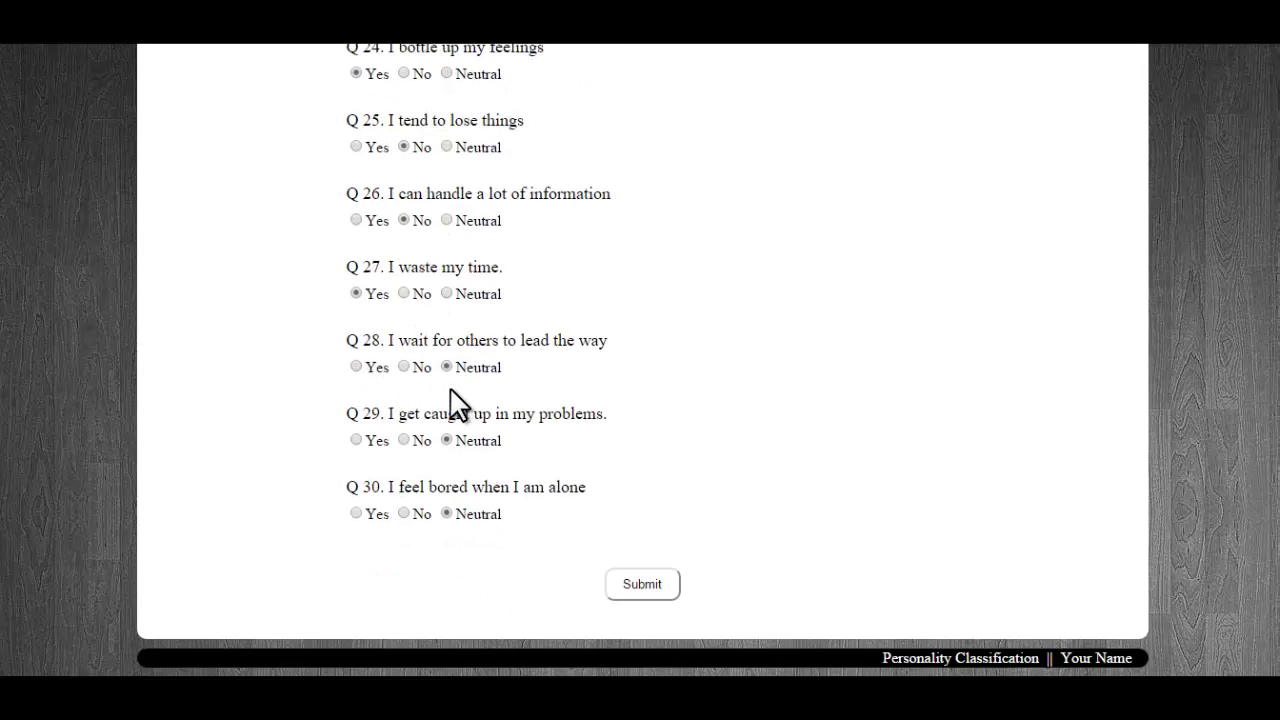
Answer Yes to Q28 and No to Q30, submit, and dismiss the Open, Emotionally Stable, Conscientiousness, Introversion result
click(356, 367)
click(404, 512)
click(643, 585)
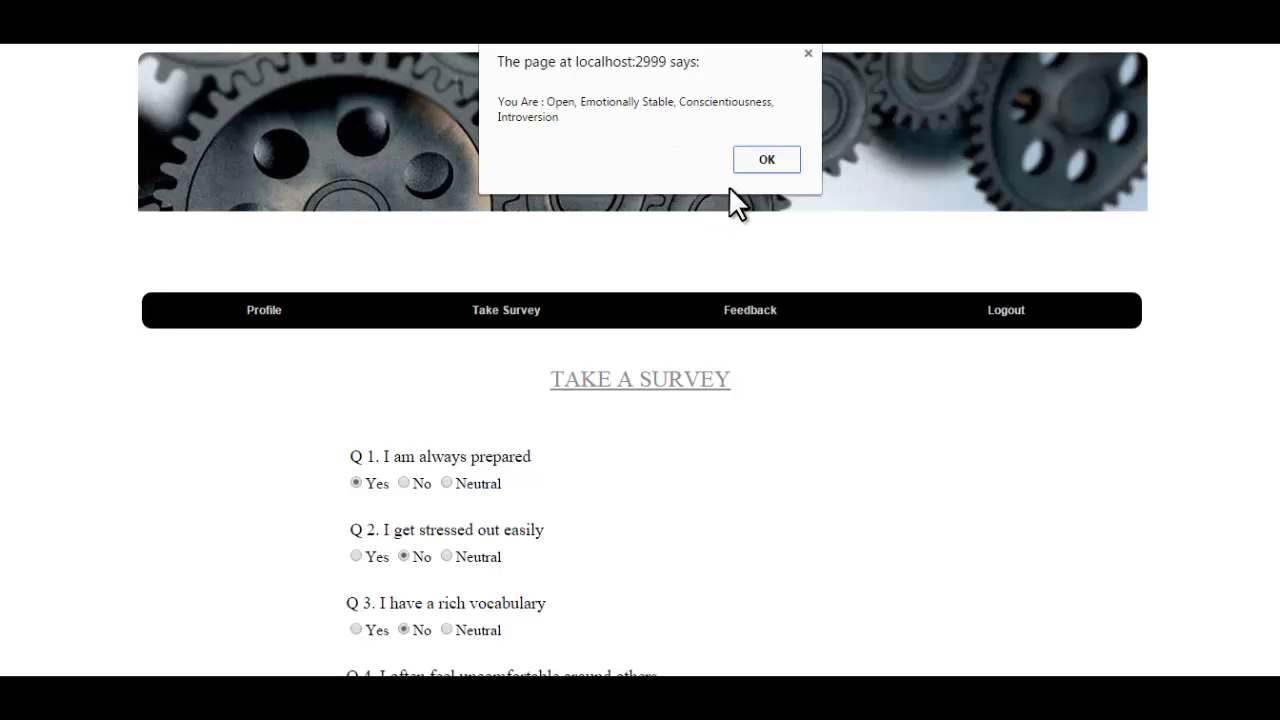
click(756, 163)
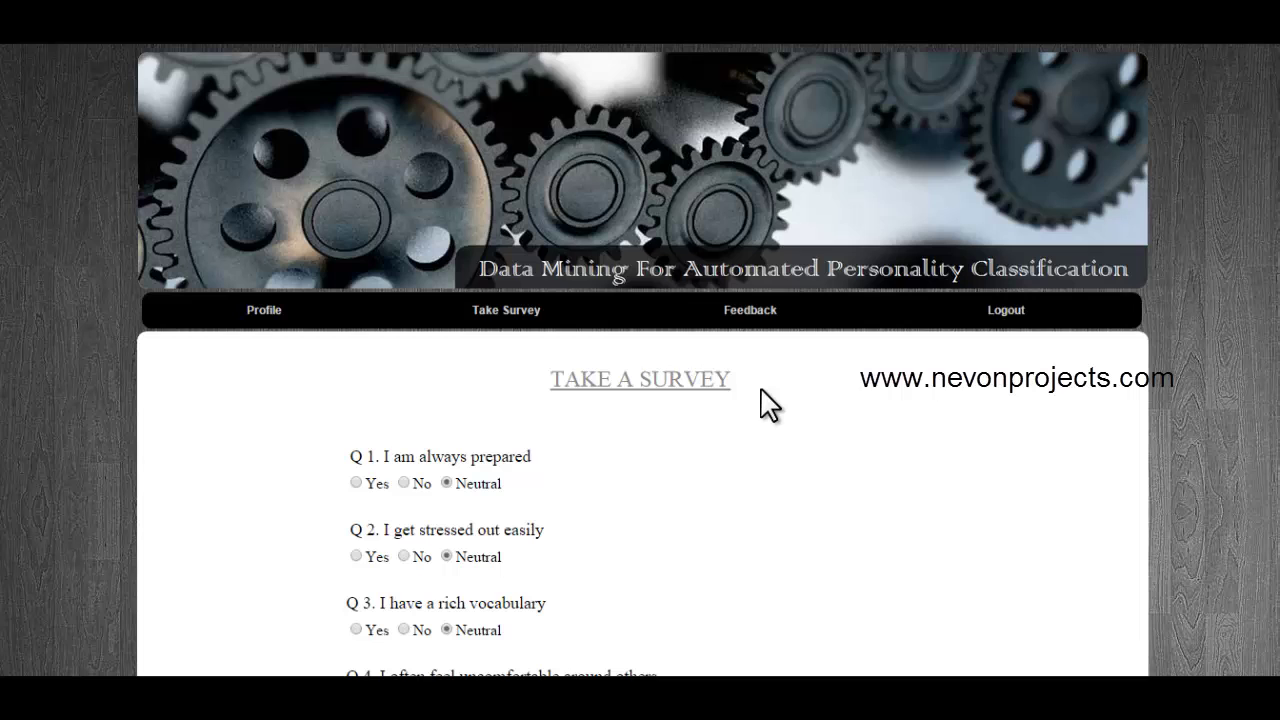
Submit the feedback 'Nice Question Sets.' and dismiss the success message
click(762, 313)
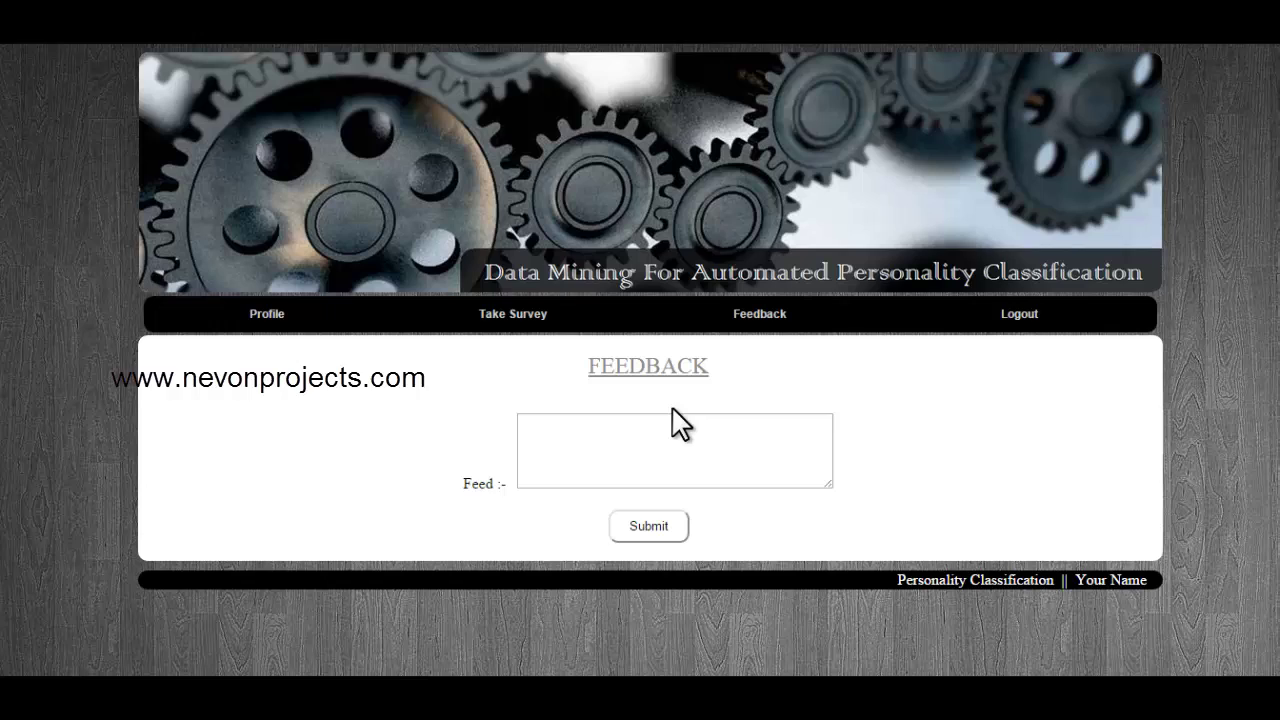
click(660, 438)
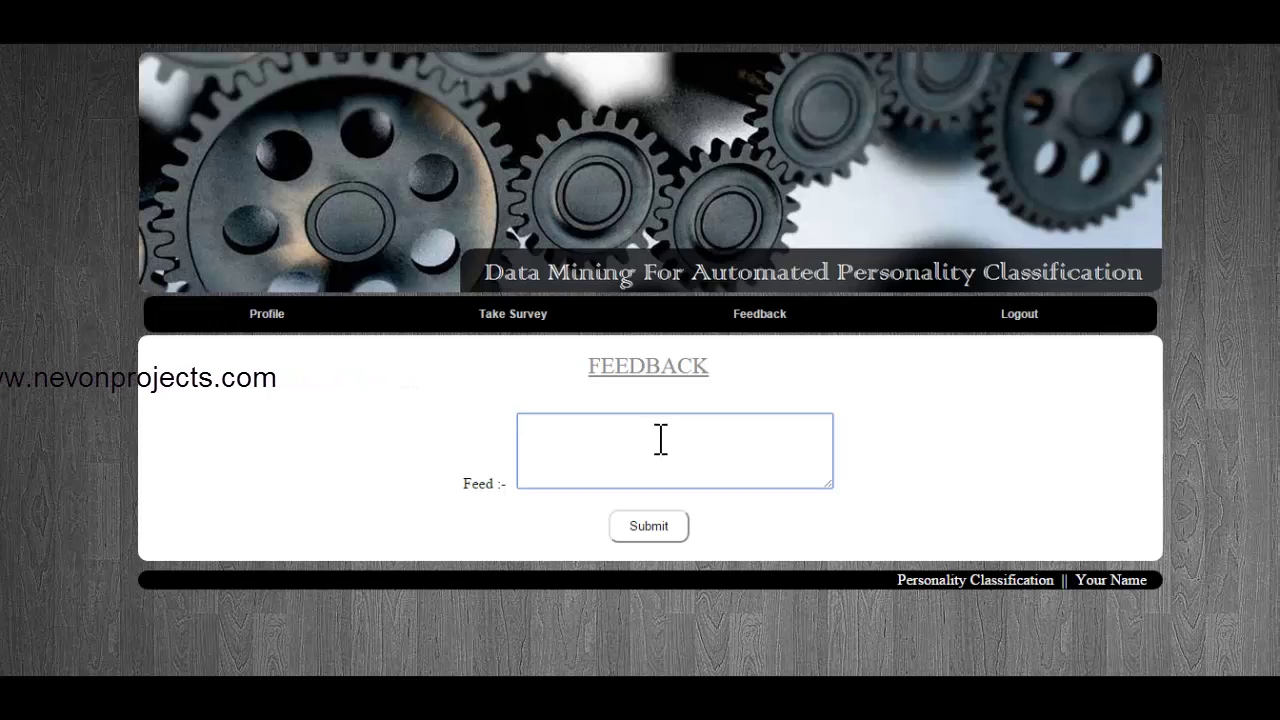
text(Nice)
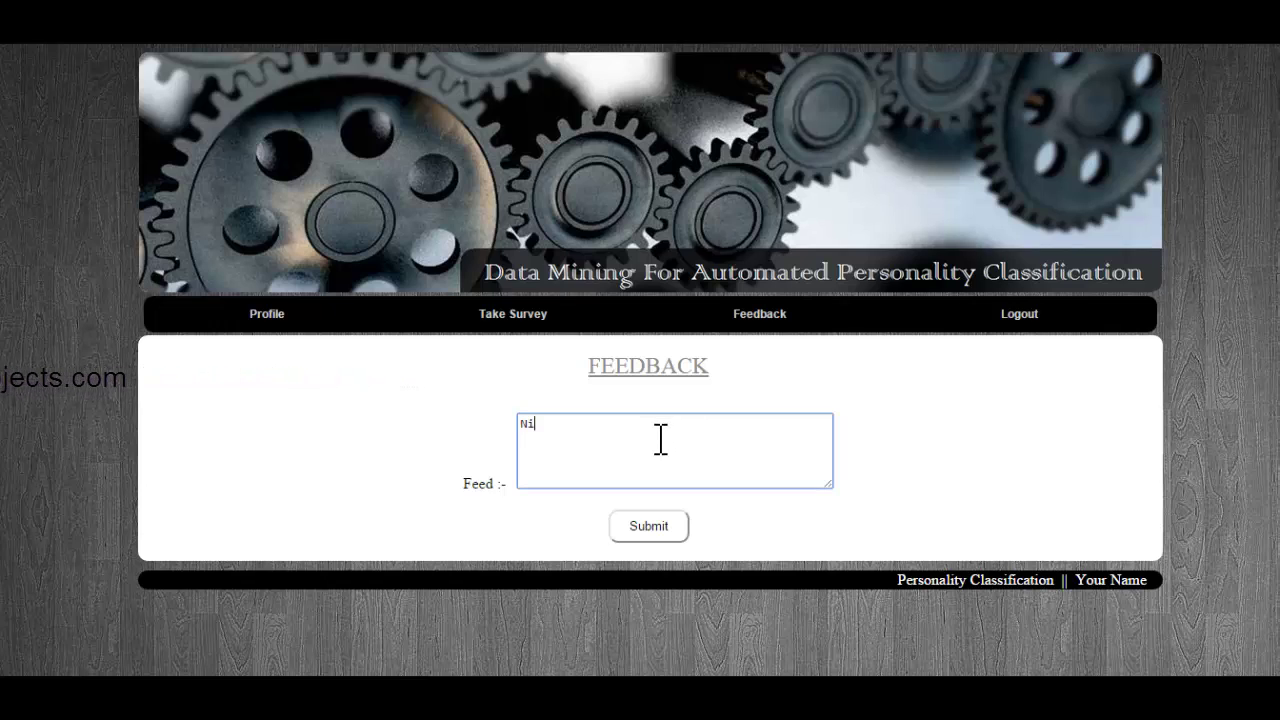
key(BackSpace)
key(BackSpace)
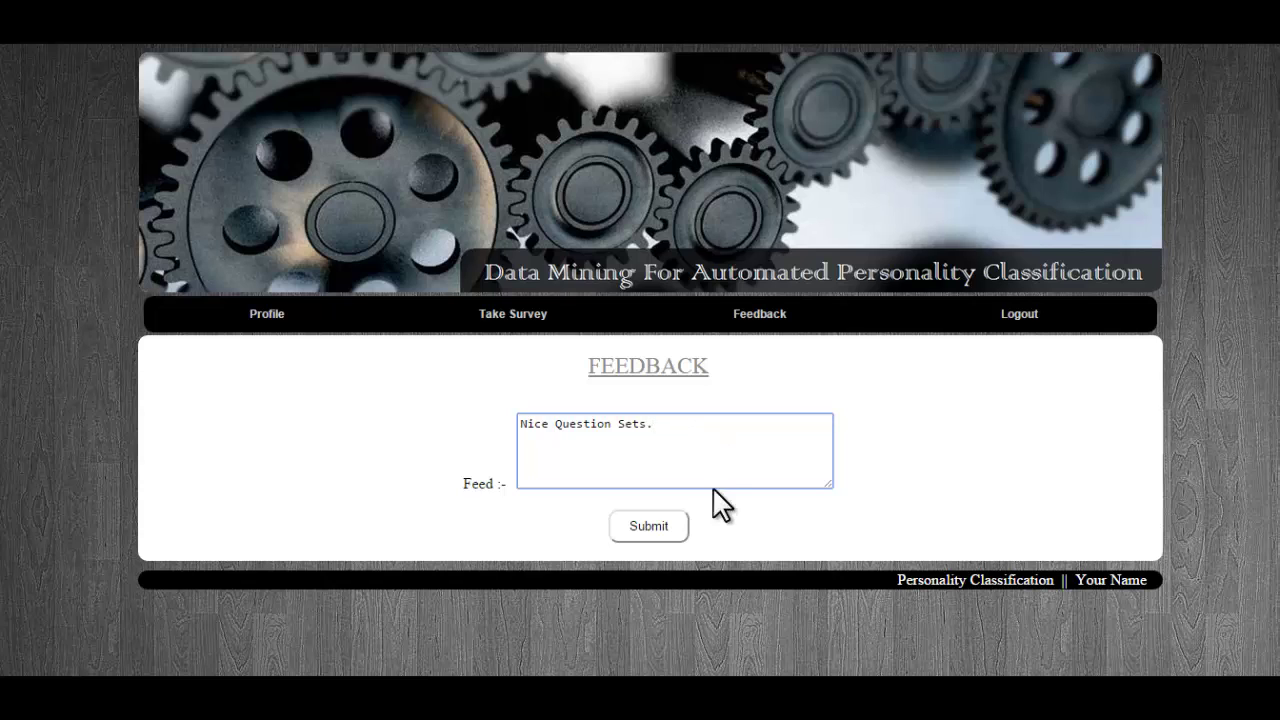
click(657, 528)
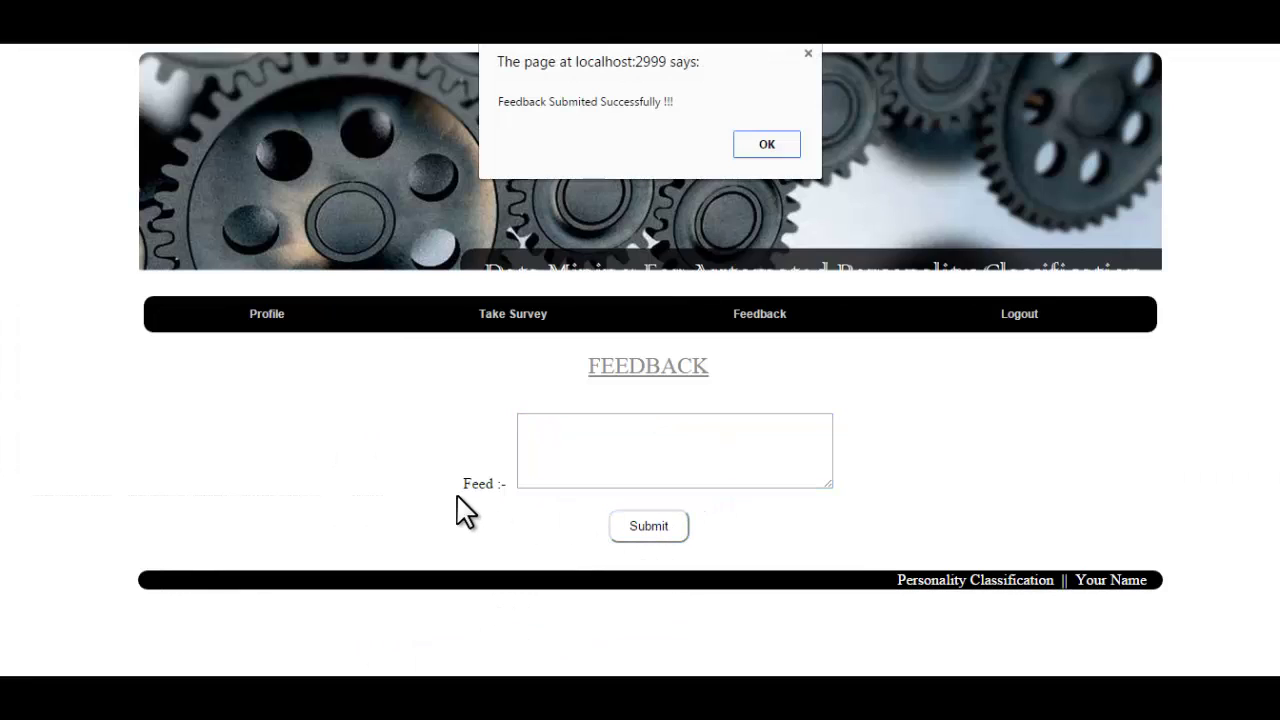
click(766, 144)
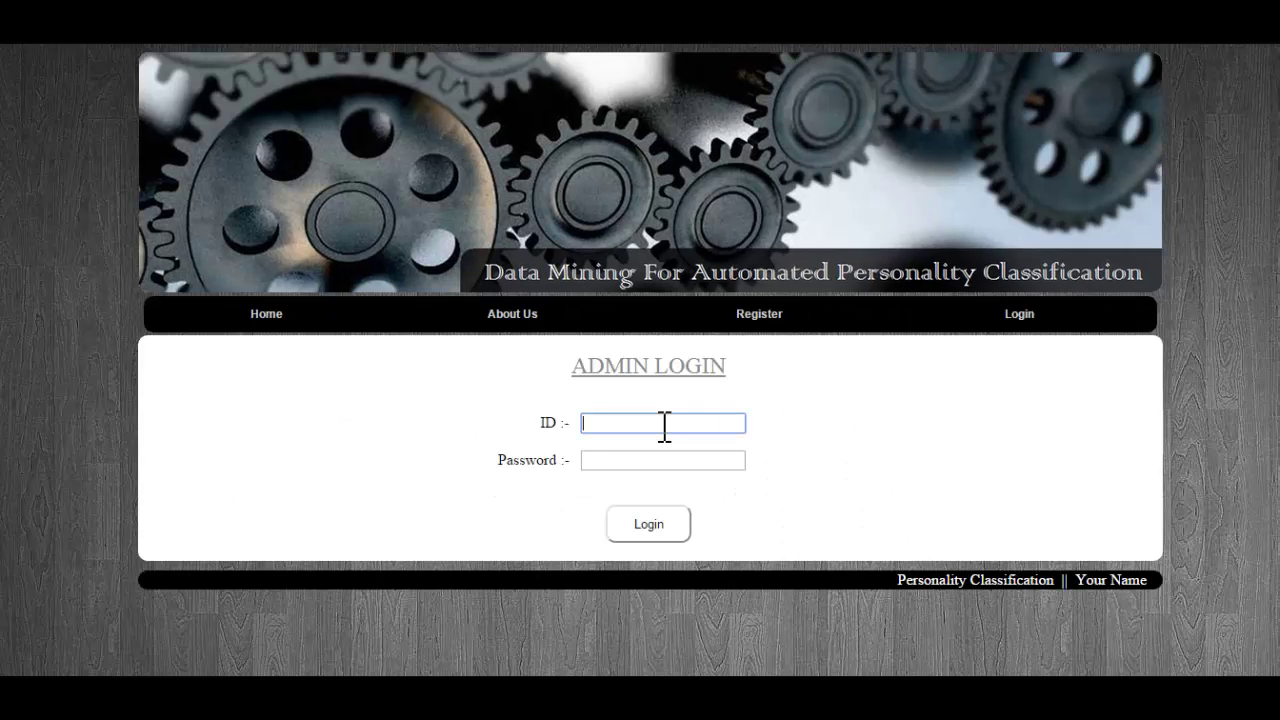
Sign in to the admin account with the admin ID and password
text(Admin)
key(Tab)
text(ad)
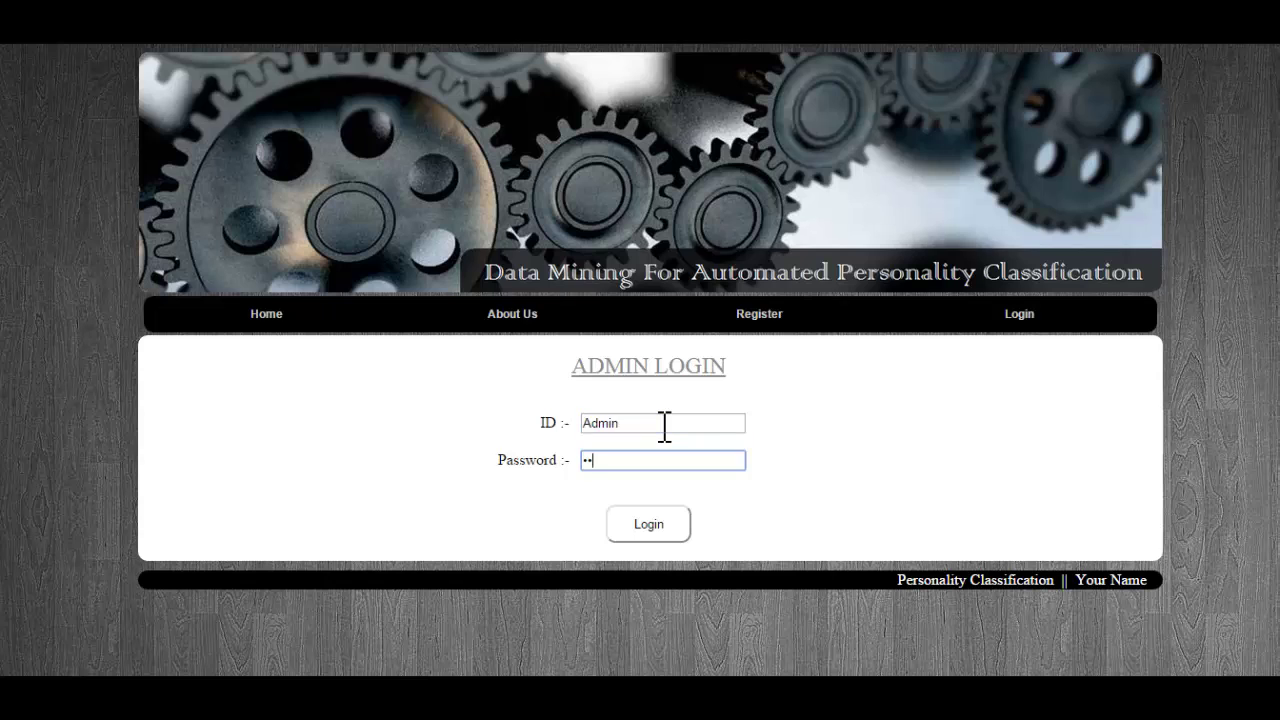
text(min)
key(Tab)
key(Return)
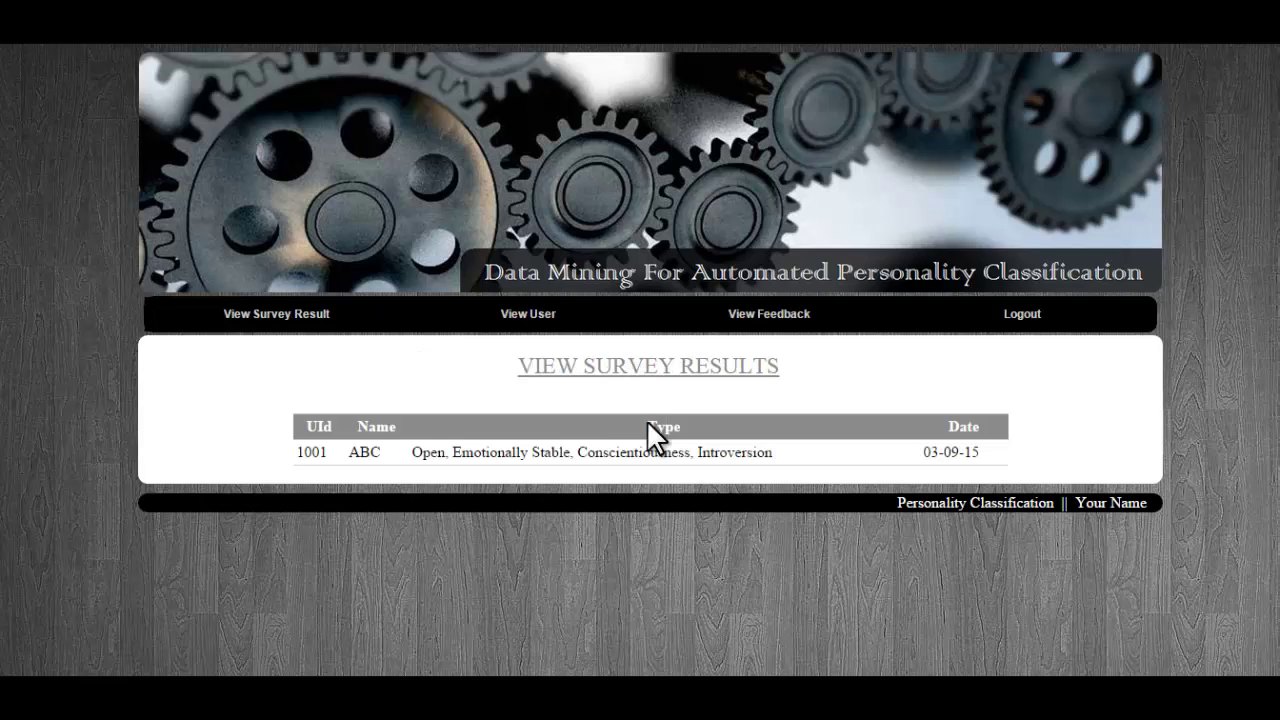
Highlight the customer's ID, name, personality result and date 03-09-15 in the survey results table
triple_click(367, 420)
click(378, 396)
drag(364, 452, 380, 455)
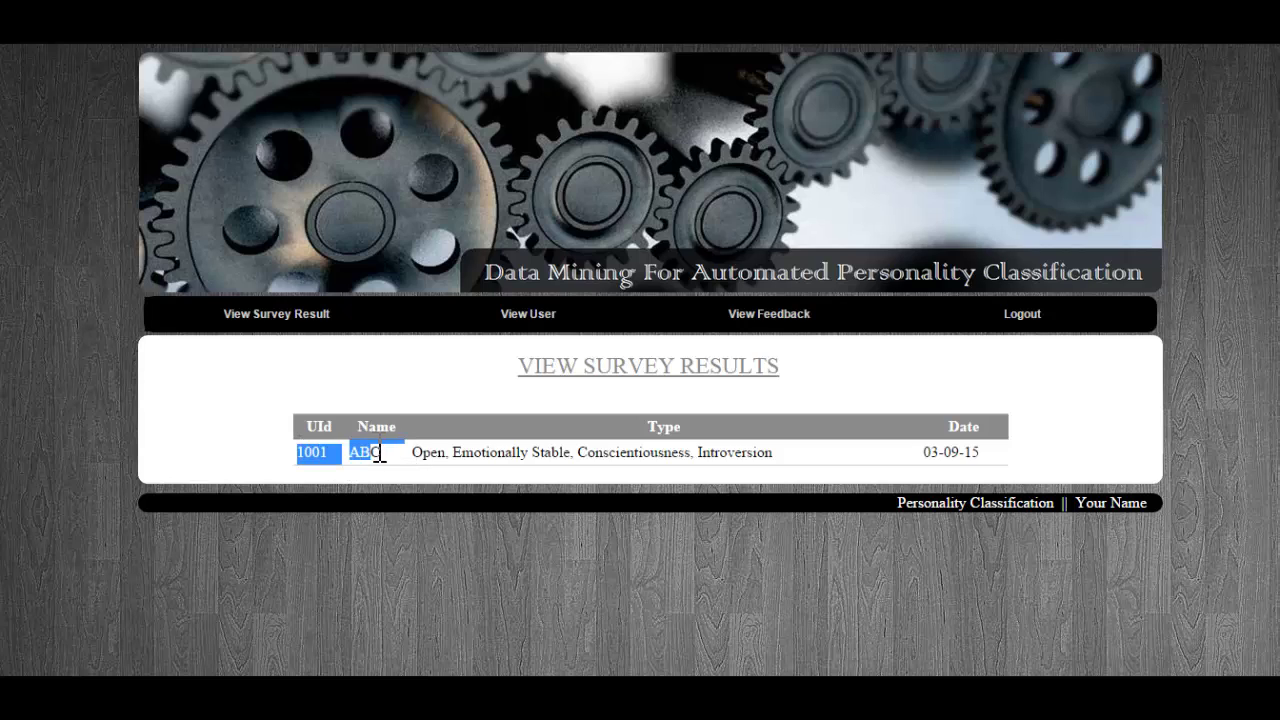
click(417, 453)
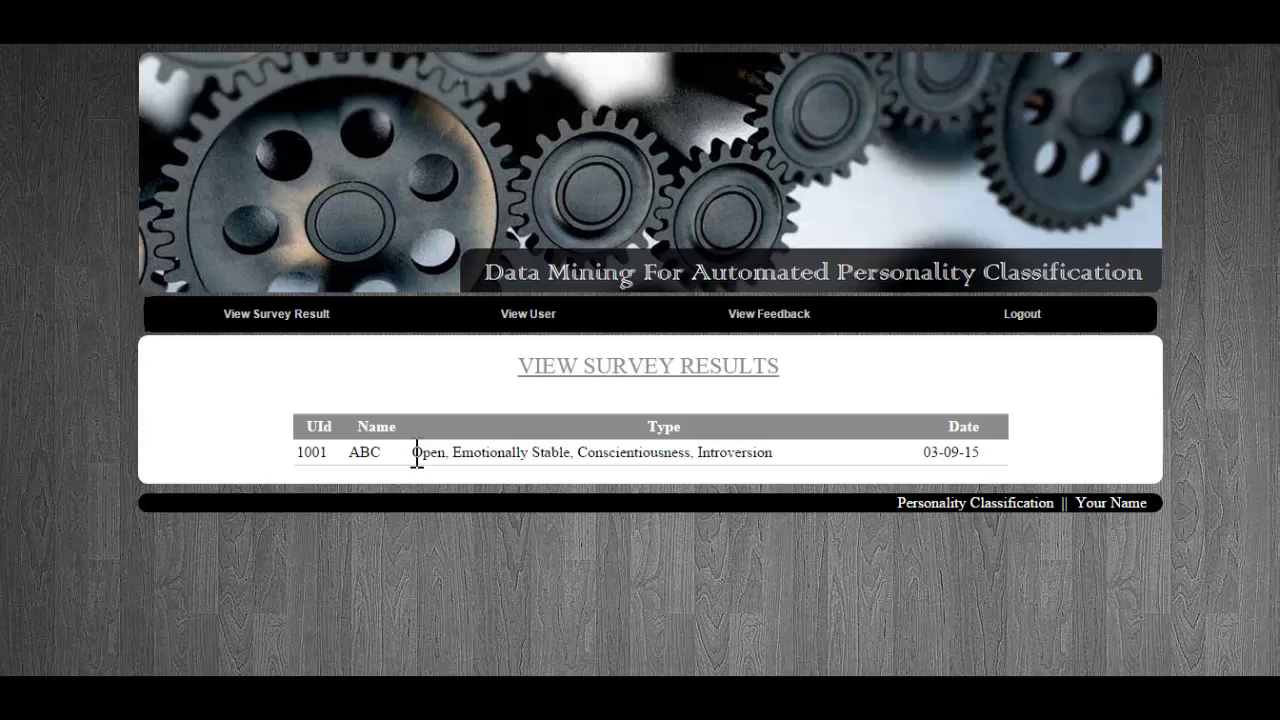
drag(417, 455, 789, 457)
click(956, 457)
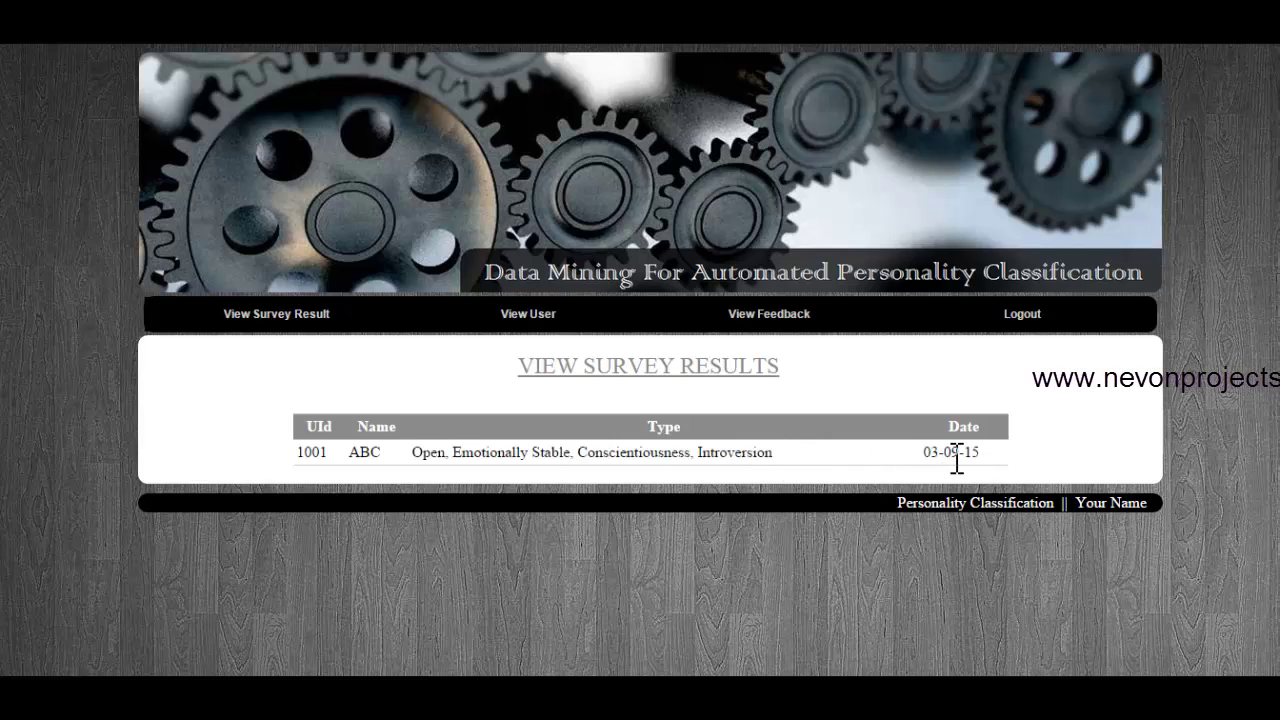
drag(929, 455, 980, 463)
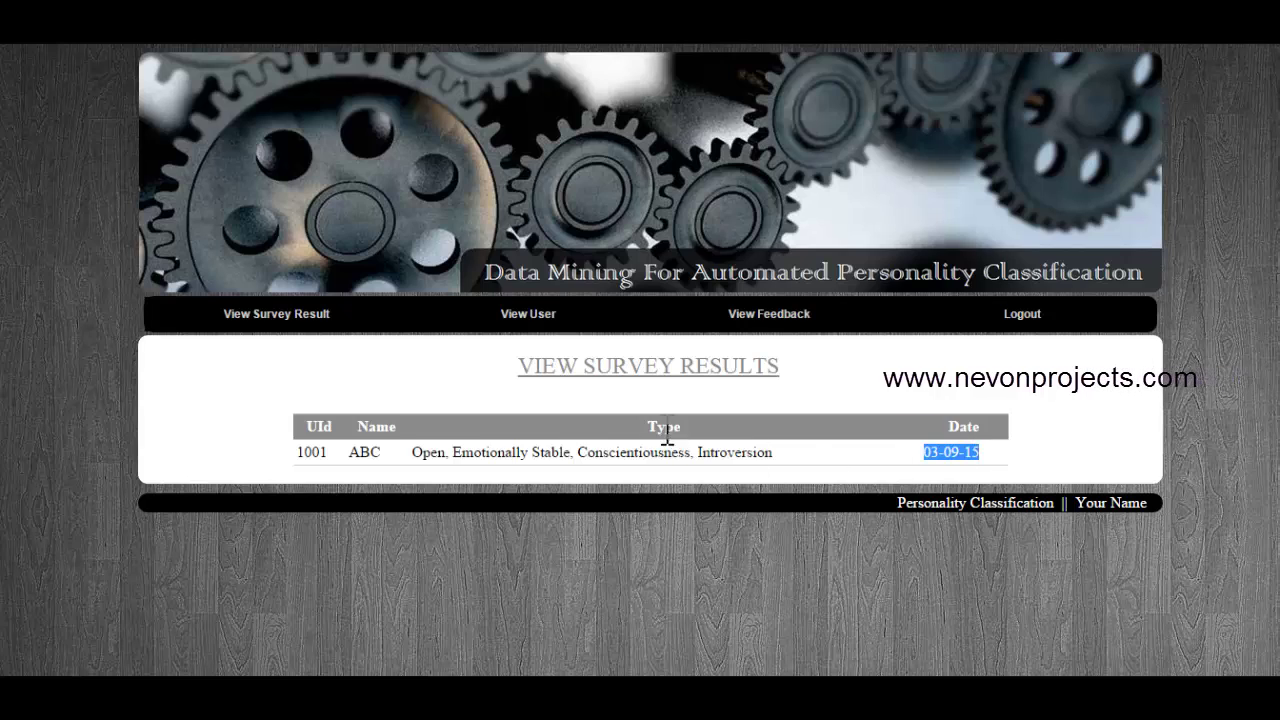
click(528, 440)
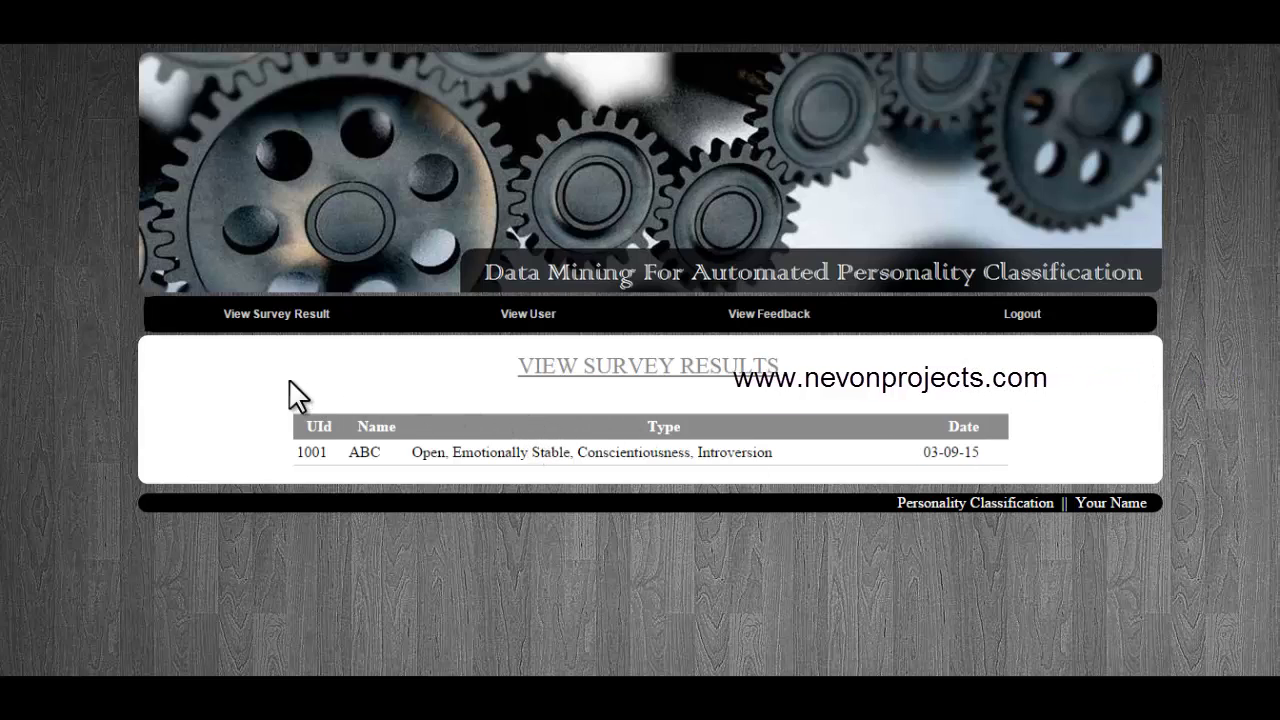
View the user list and feedback list, highlight 'Nice Question Sets.', then log out of admin
click(566, 316)
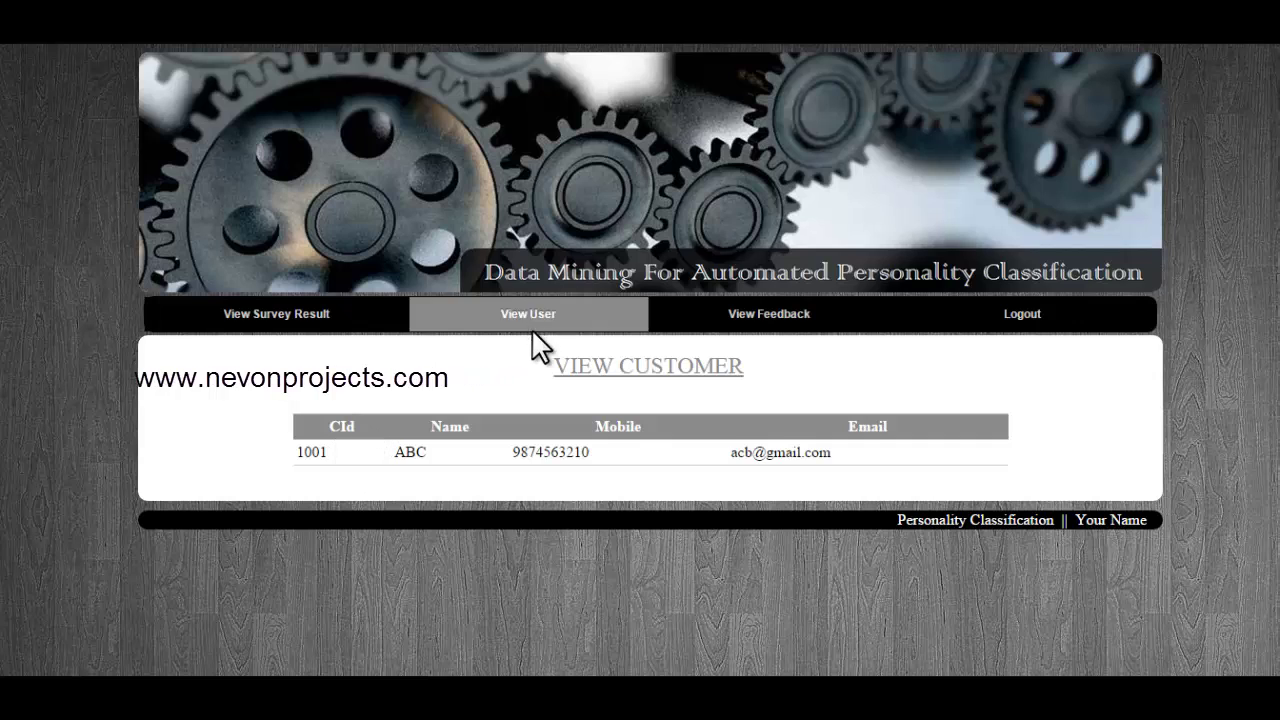
click(775, 314)
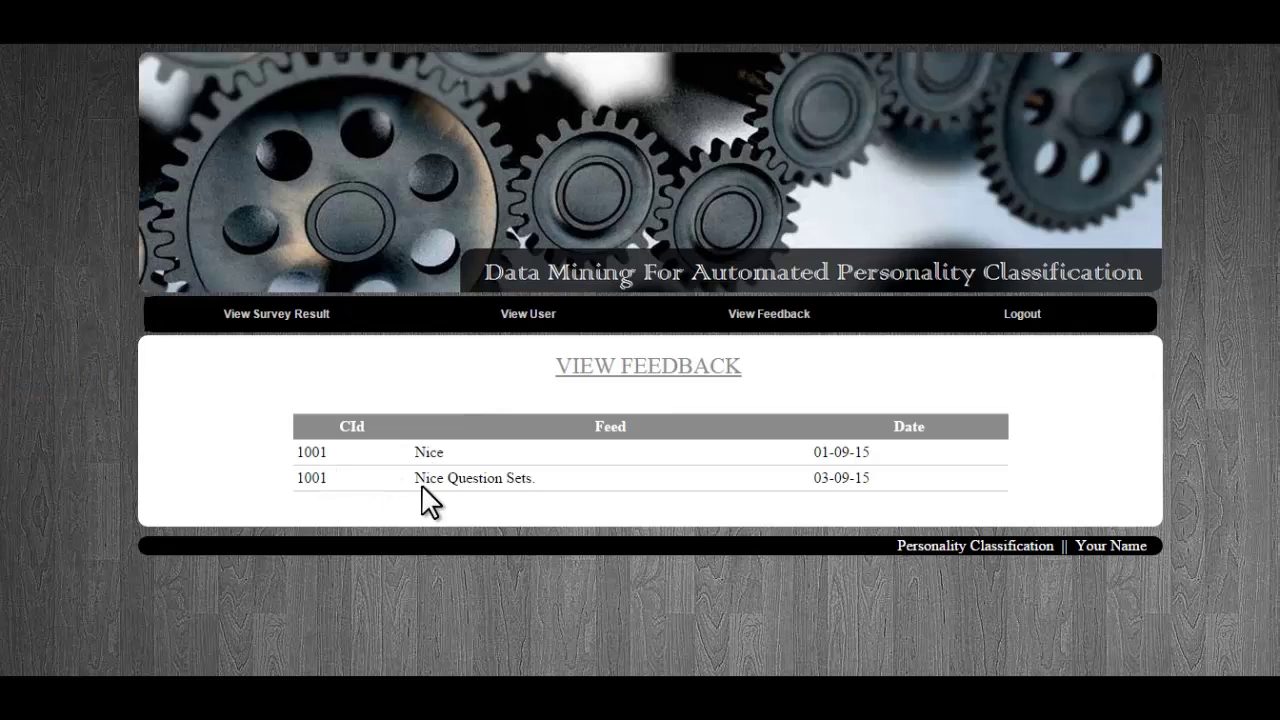
drag(422, 480, 537, 481)
click(540, 482)
click(990, 323)
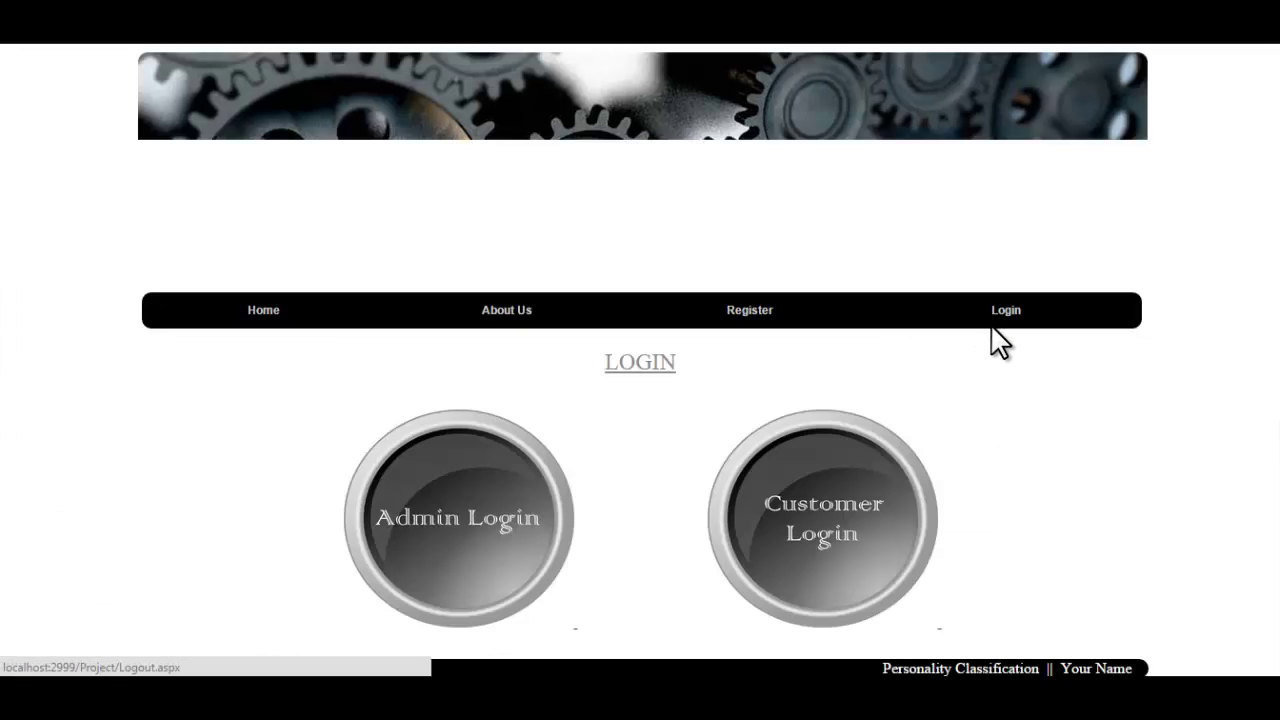